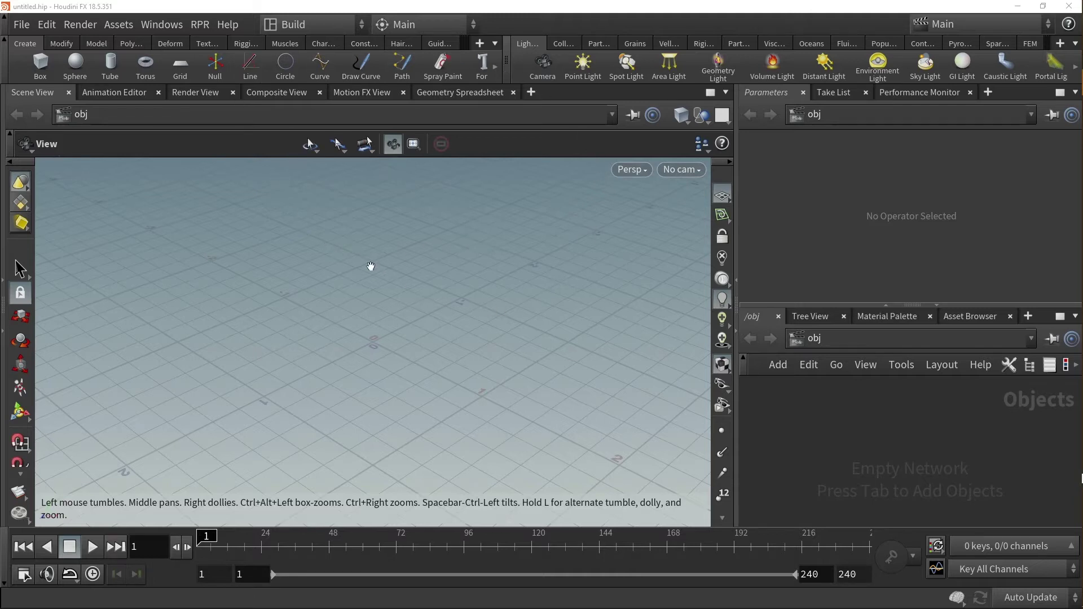
- Switch to the Solaris desktop layout and render the viewport with RPR
{"action": "left_click", "coordinate": [300, 24]}
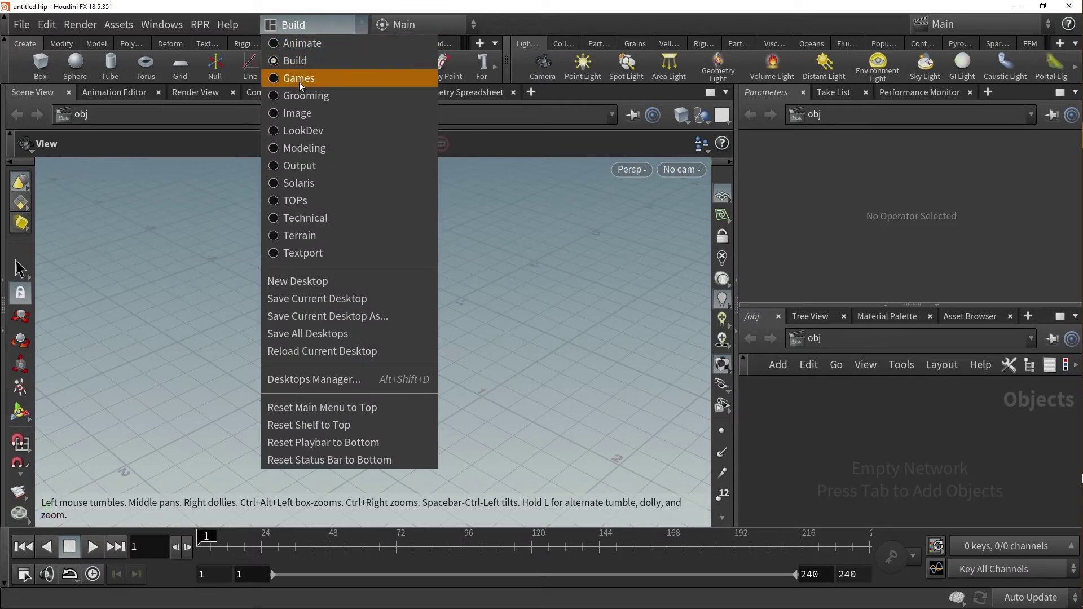
{"action": "left_click", "coordinate": [303, 183]}
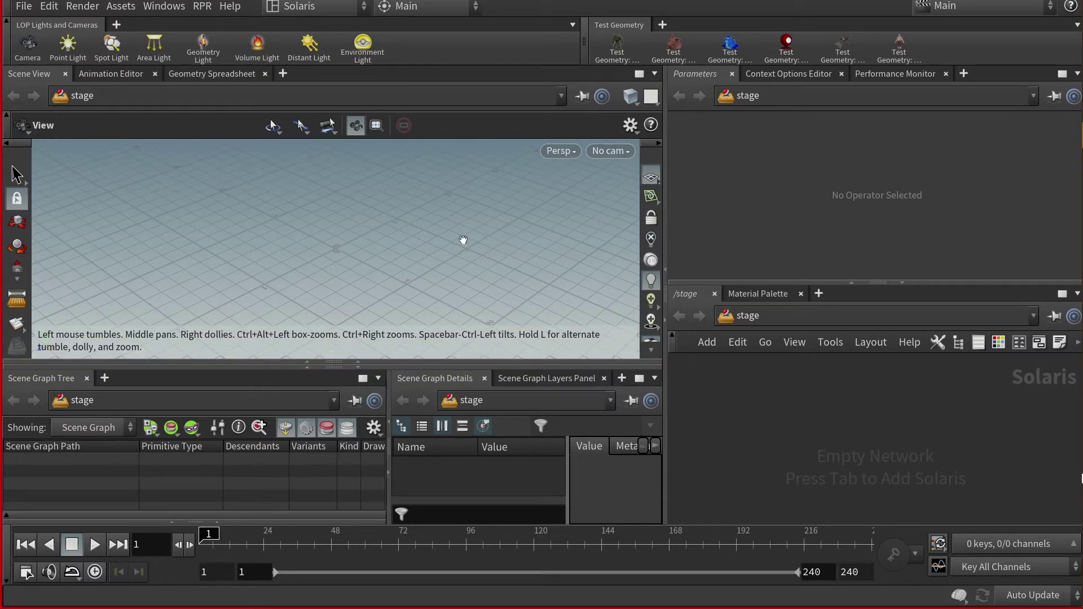
{"action": "left_click", "coordinate": [554, 154]}
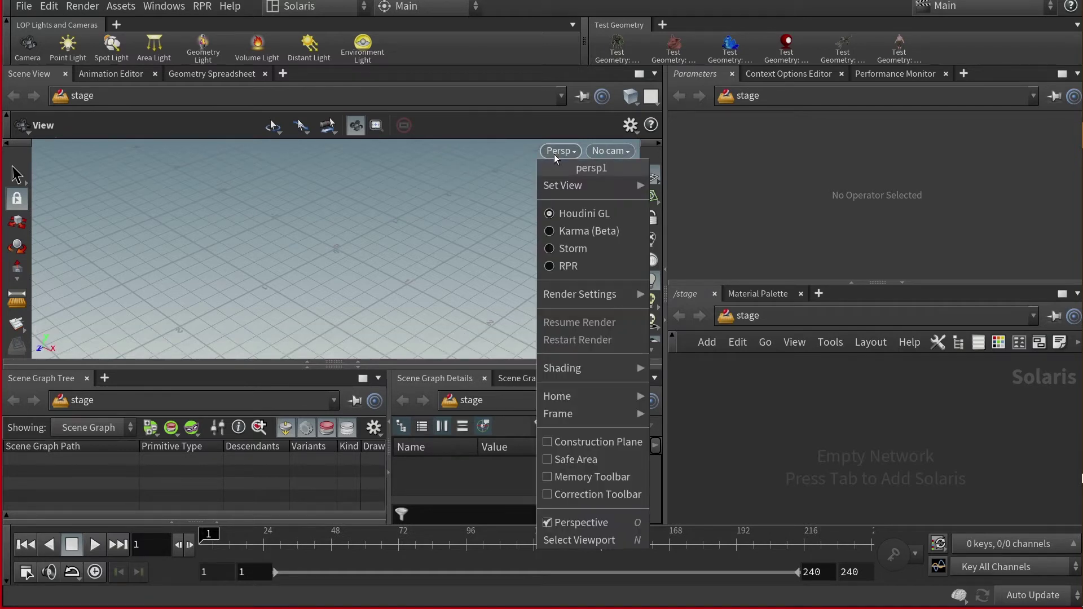
{"action": "left_click", "coordinate": [567, 268]}
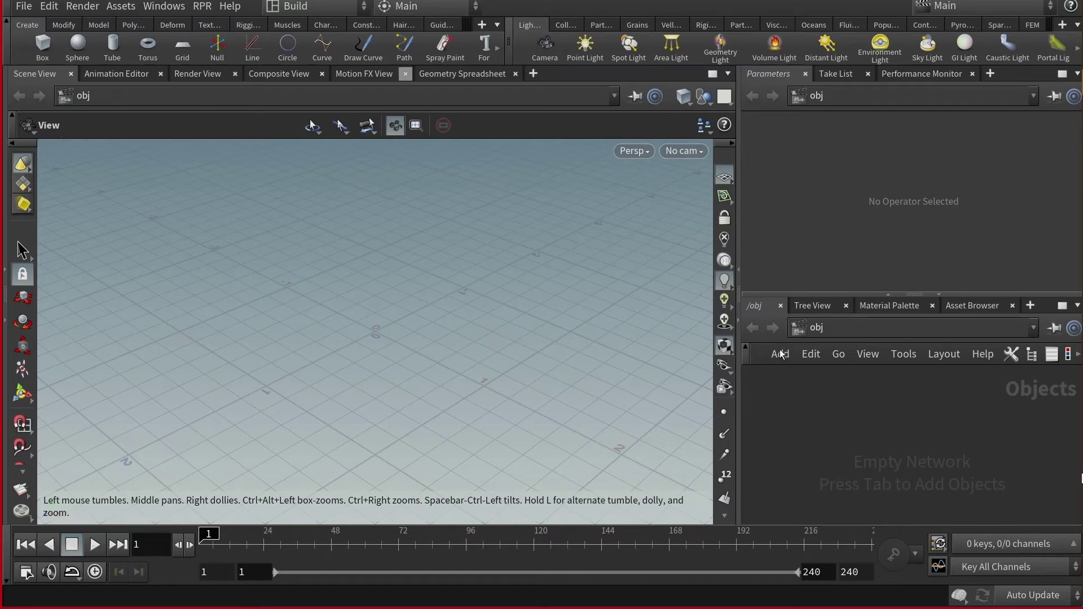
- Point the panes at the stage network and set the viewport renderer to RPR again
{"action": "left_click", "coordinate": [813, 330]}
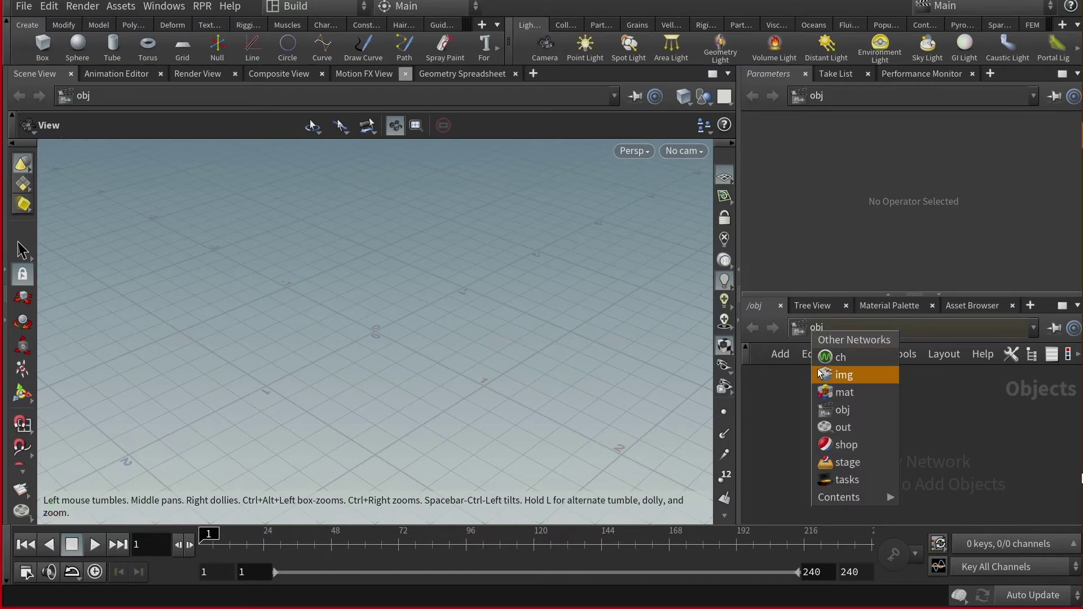
{"action": "left_click", "coordinate": [841, 463]}
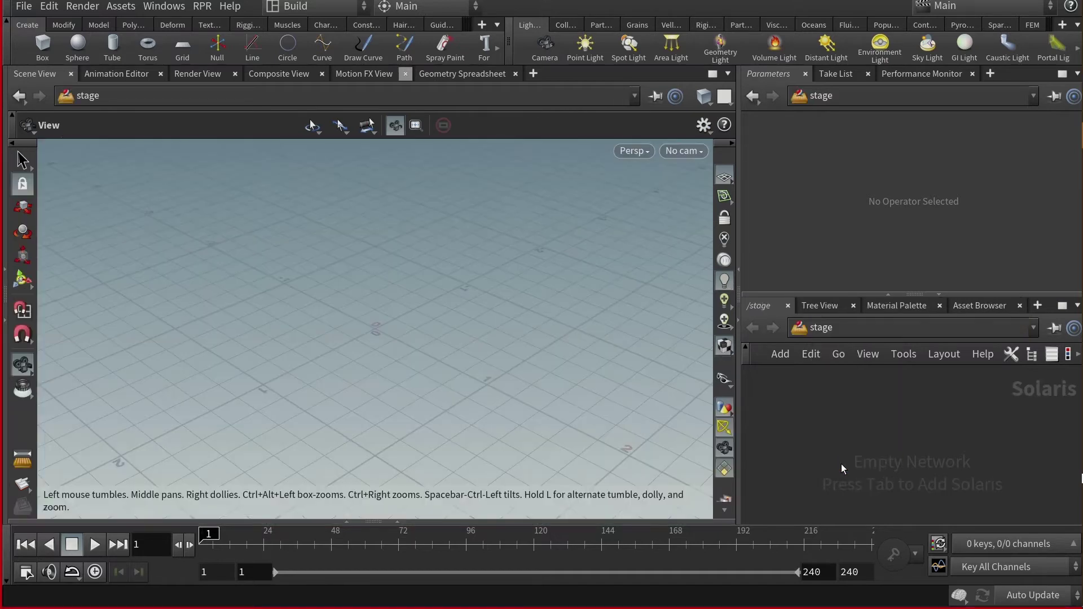
{"action": "left_click", "coordinate": [646, 156]}
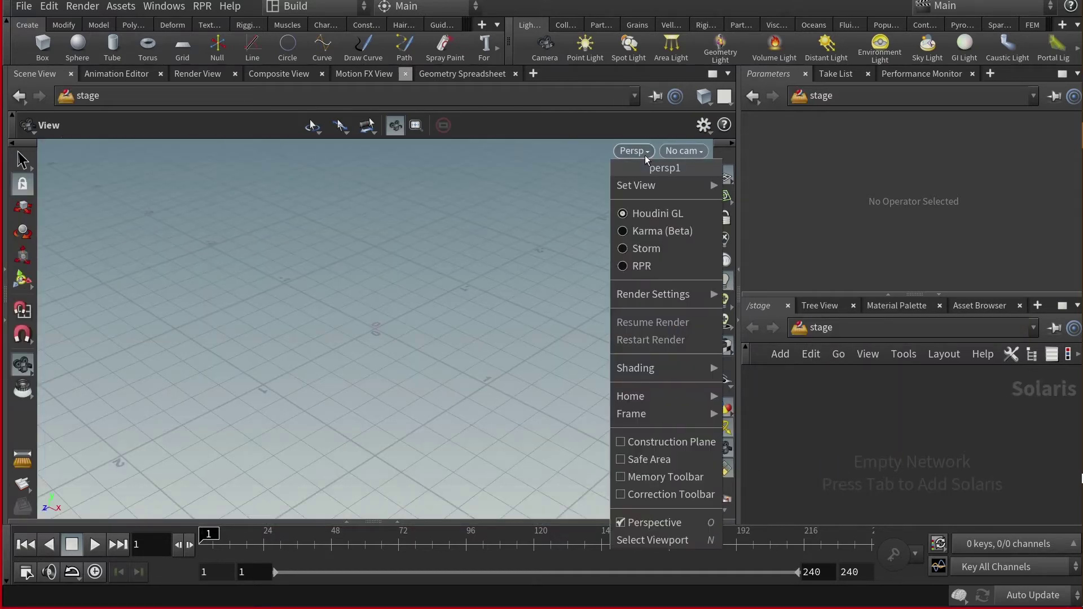
{"action": "left_click", "coordinate": [633, 274]}
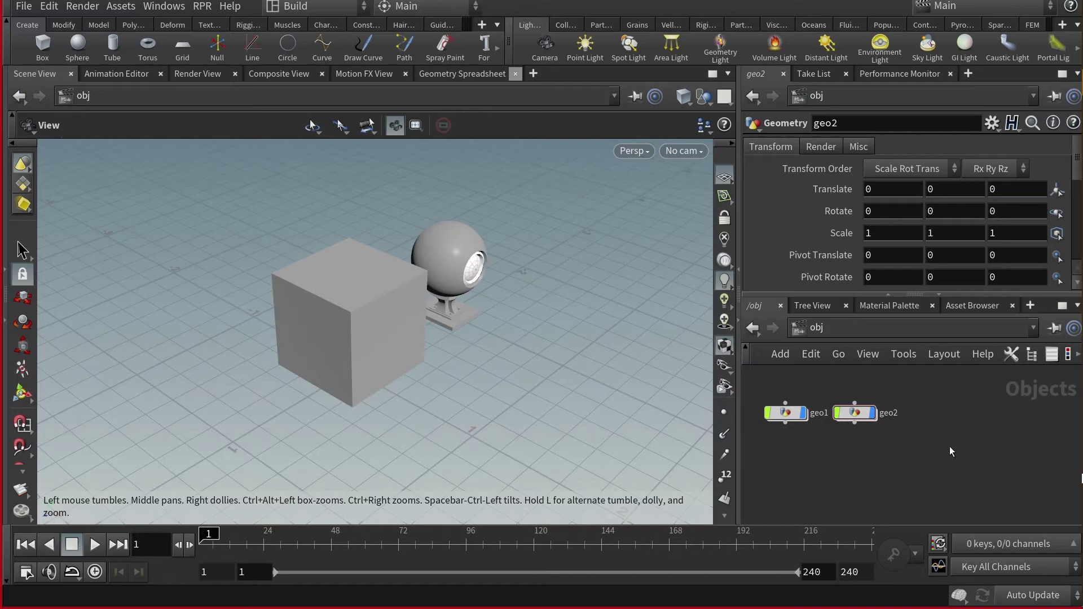
- Add a LOP Network node, lopnet1, beside geo1 and geo2 and go inside it
{"action": "key", "text": "Tab"}
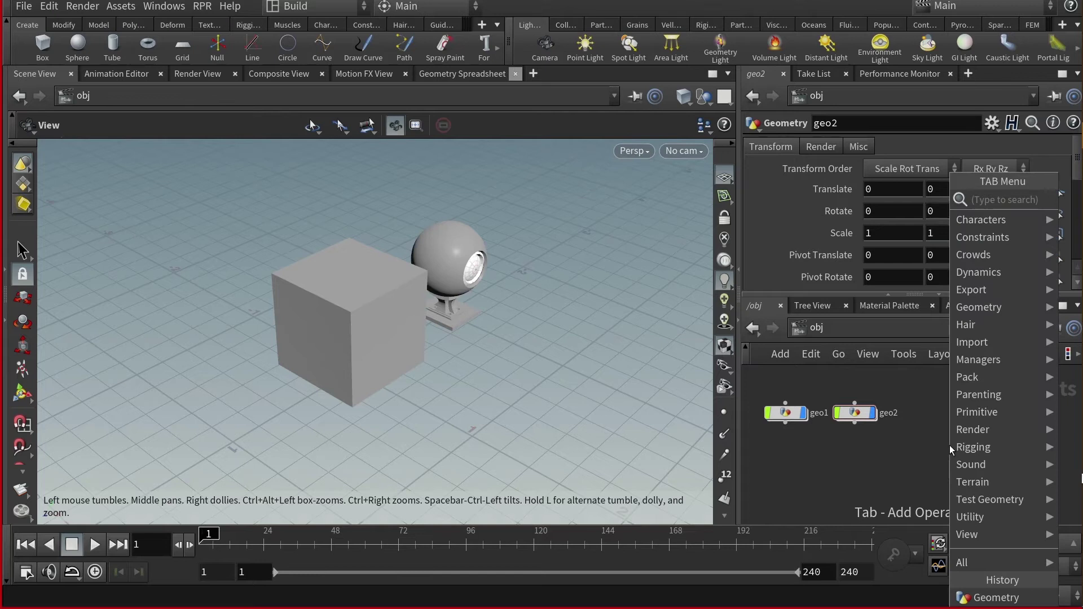
{"action": "type", "text": "lop"}
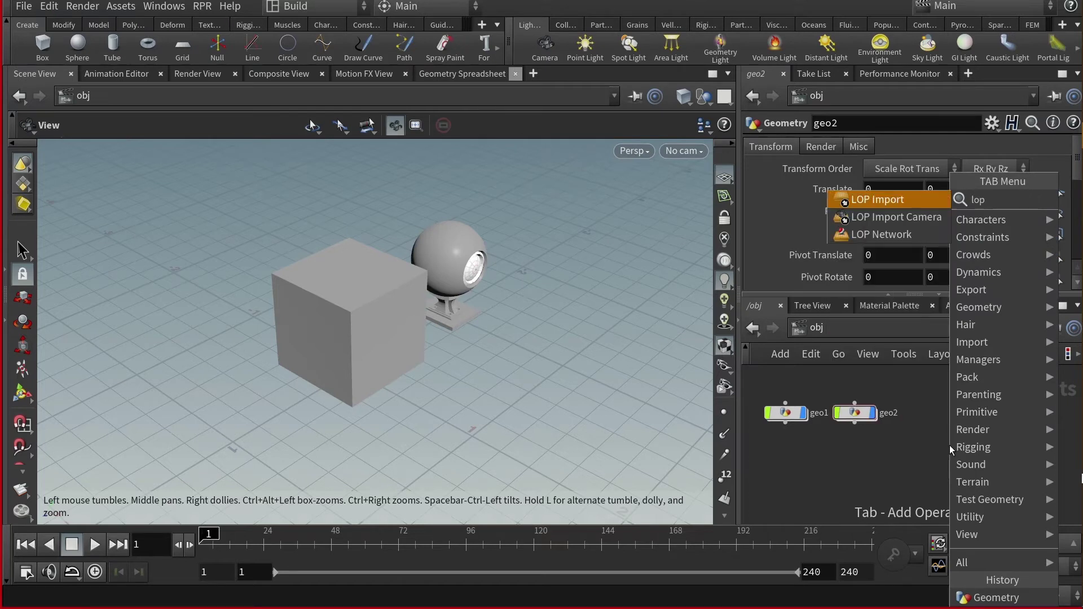
{"action": "key", "text": "Down"}
{"action": "key", "text": "Down"}
{"action": "key", "text": "Return"}
{"action": "left_click", "coordinate": [950, 445]}
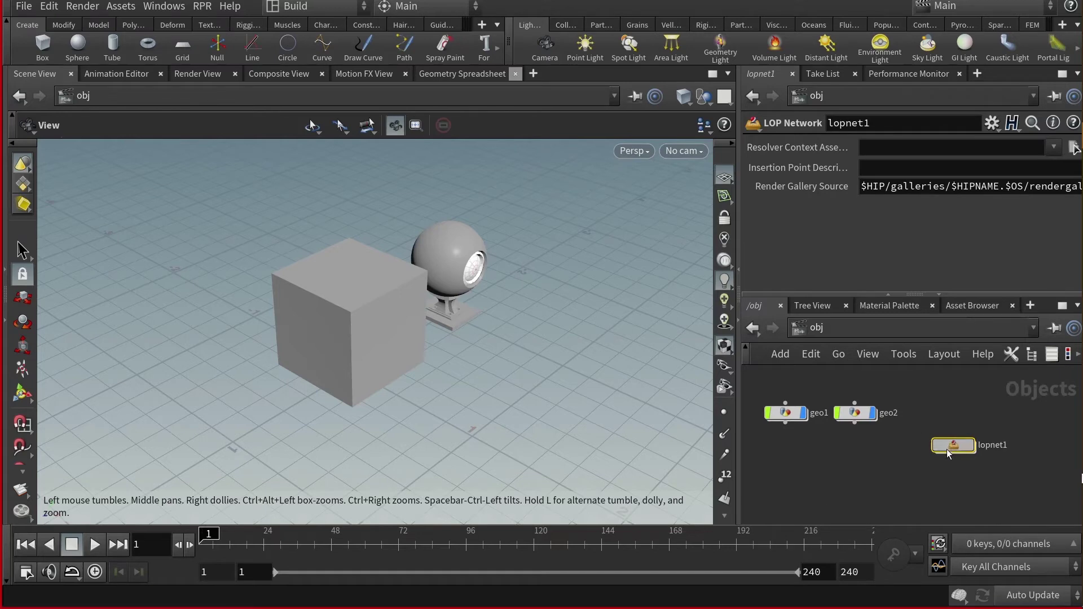
{"action": "left_click_drag", "start_coordinate": [951, 448], "coordinate": [825, 459]}
{"action": "double_click", "coordinate": [825, 457]}
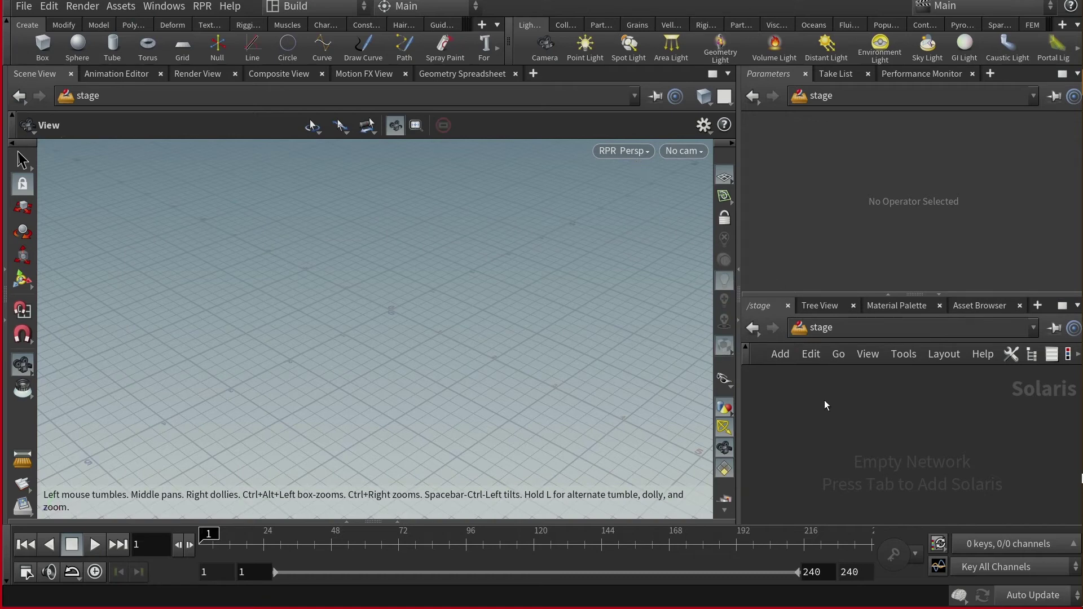
- Add a grid1 node with Uniform Scale 0.5
{"action": "key", "text": "Tab"}
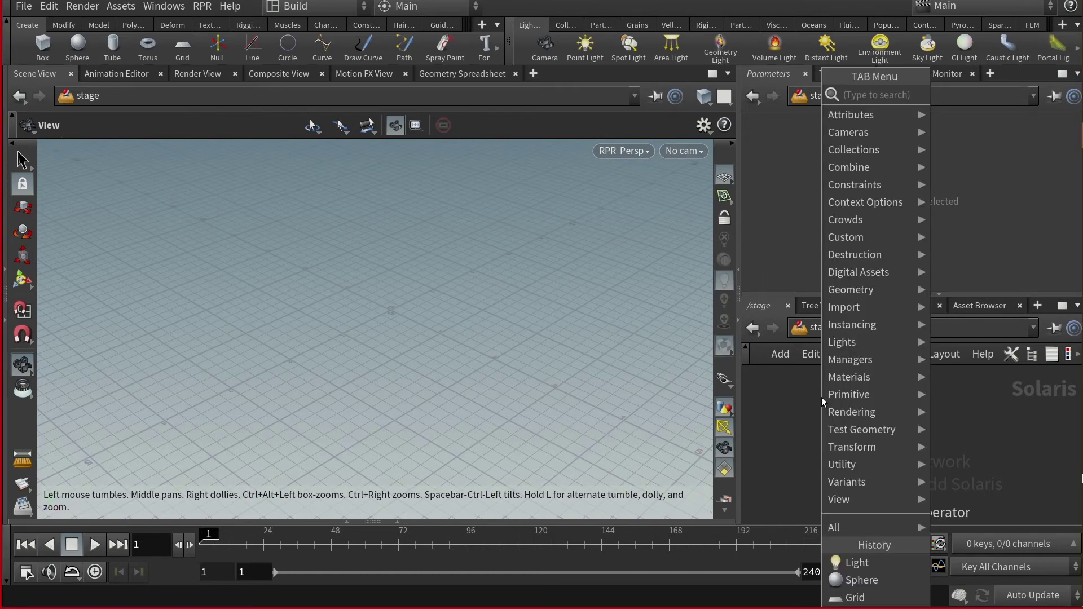
{"action": "type", "text": "grid"}
{"action": "key", "text": "Return"}
{"action": "left_click", "coordinate": [822, 397]}
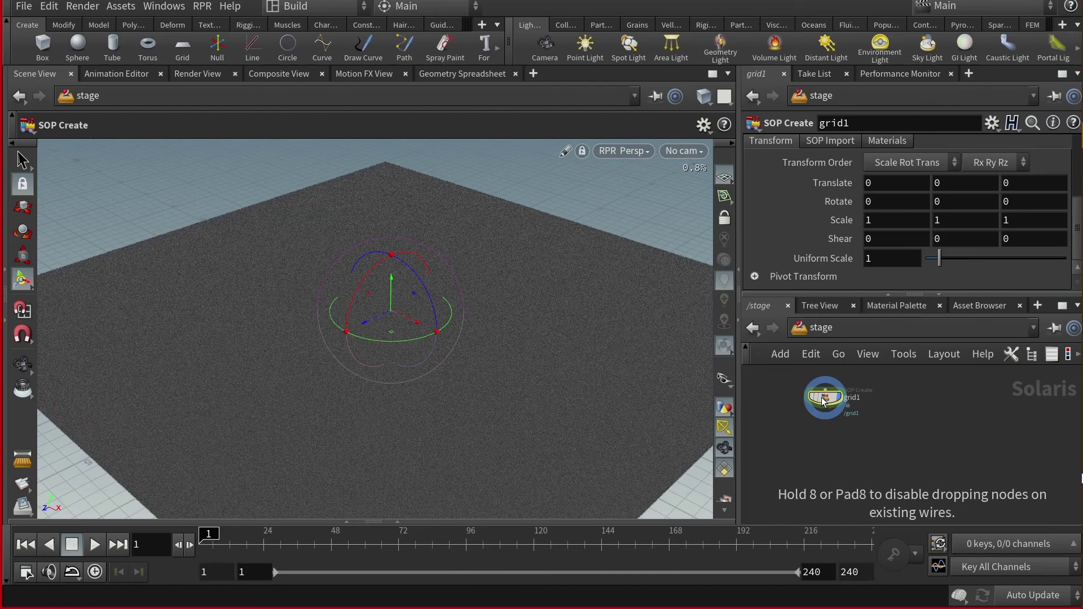
{"action": "left_click", "coordinate": [865, 259]}
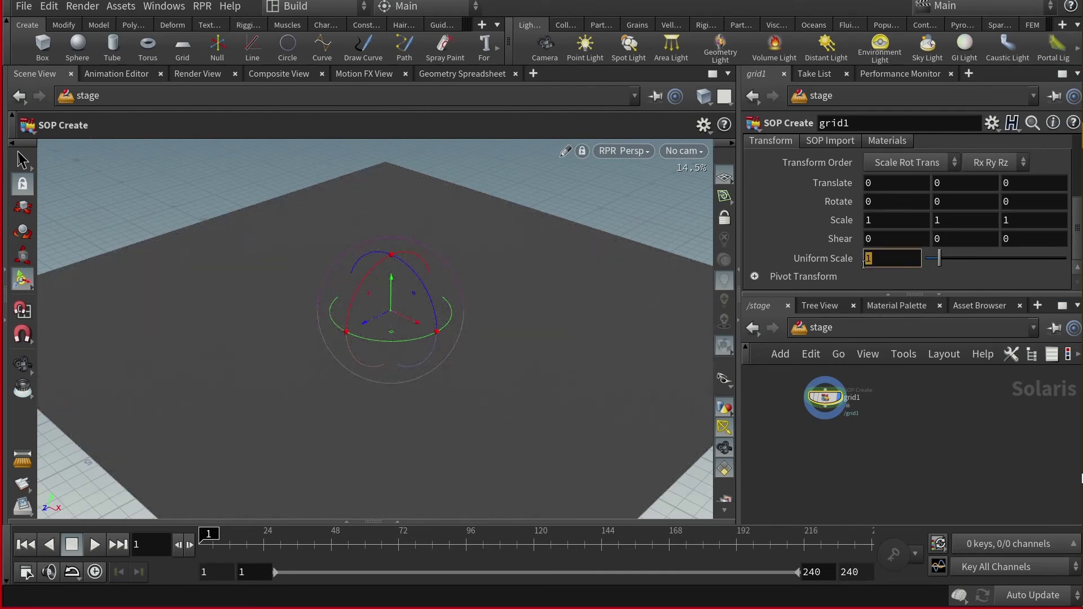
{"action": "type", "text": ".5"}
{"action": "key", "text": "Return"}
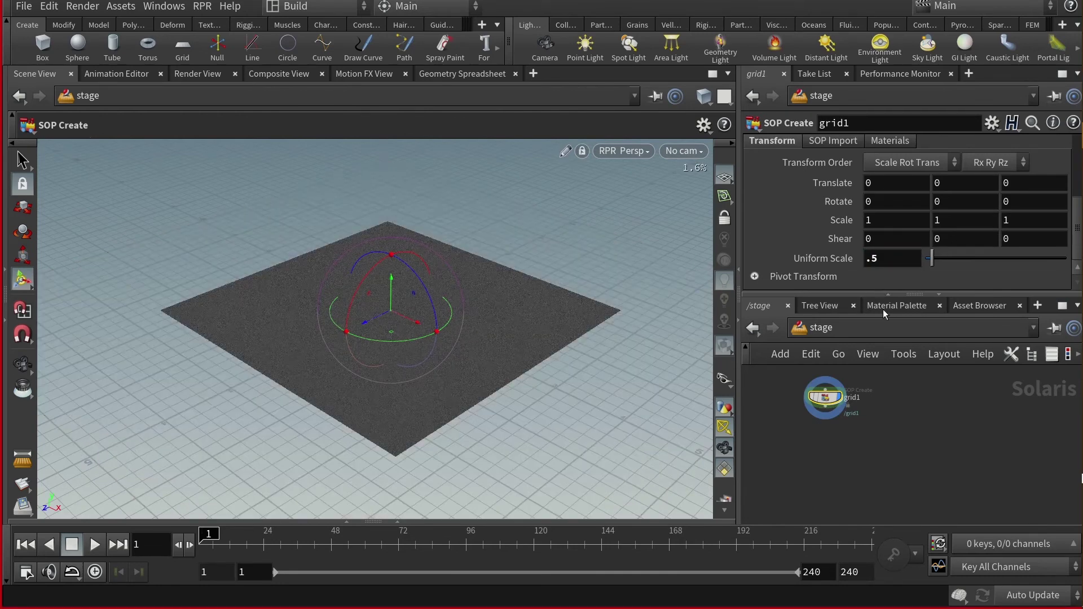
- Add sphere1 wired after grid1, set its display flag, and set Translate Y to 1
{"action": "key", "text": "Tab"}
{"action": "type", "text": "sphe"}
{"action": "key", "text": "Return"}
{"action": "left_click", "coordinate": [823, 437]}
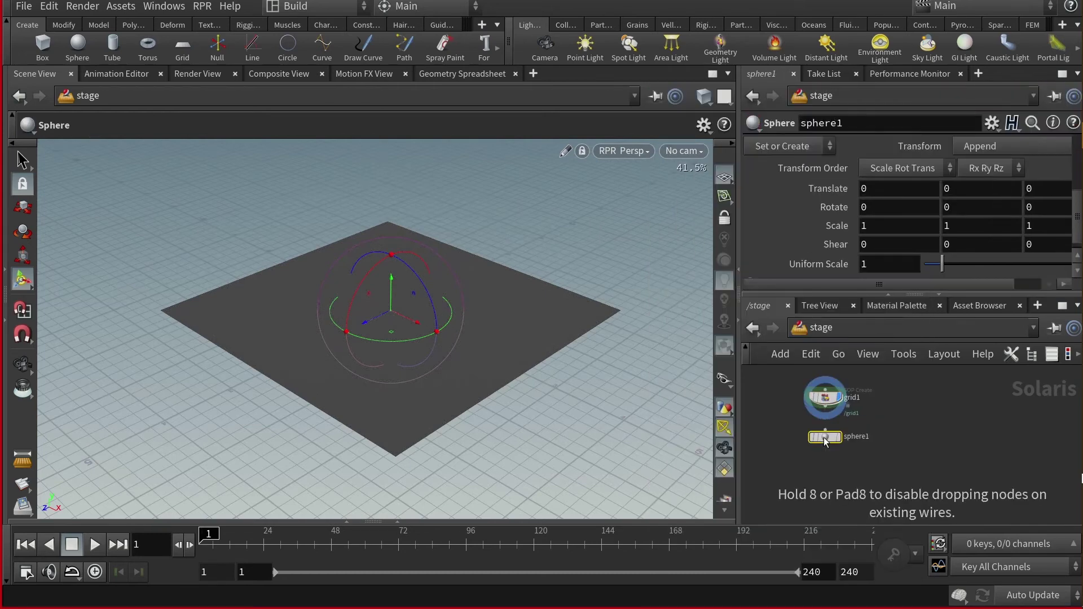
{"action": "left_click_drag", "start_coordinate": [825, 407], "coordinate": [825, 431]}
{"action": "left_click", "coordinate": [839, 438]}
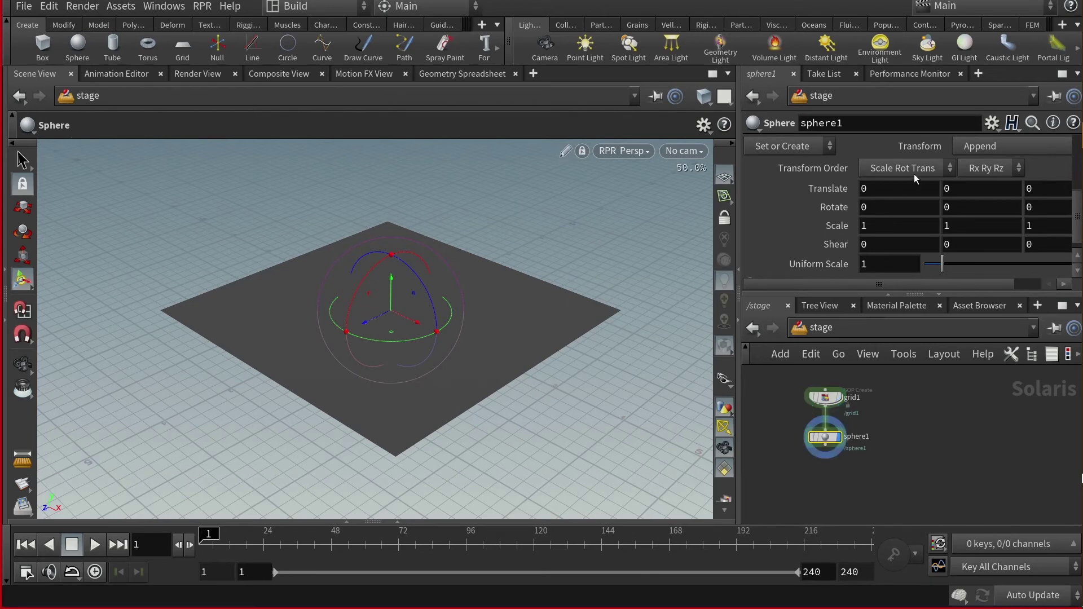
{"action": "left_click", "coordinate": [946, 187]}
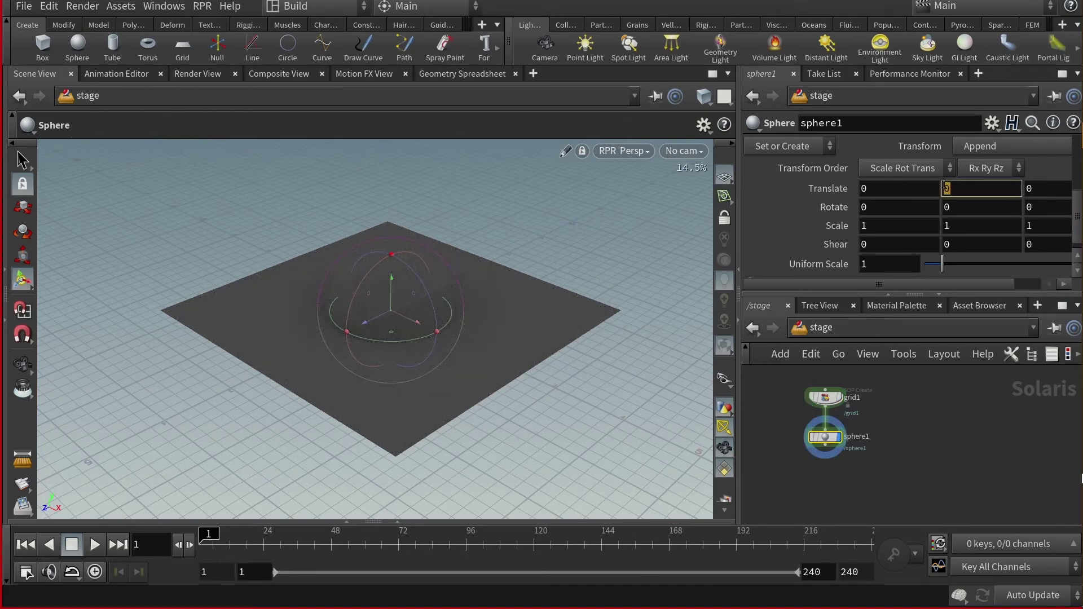
{"action": "type", "text": "1"}
{"action": "key", "text": "Return"}
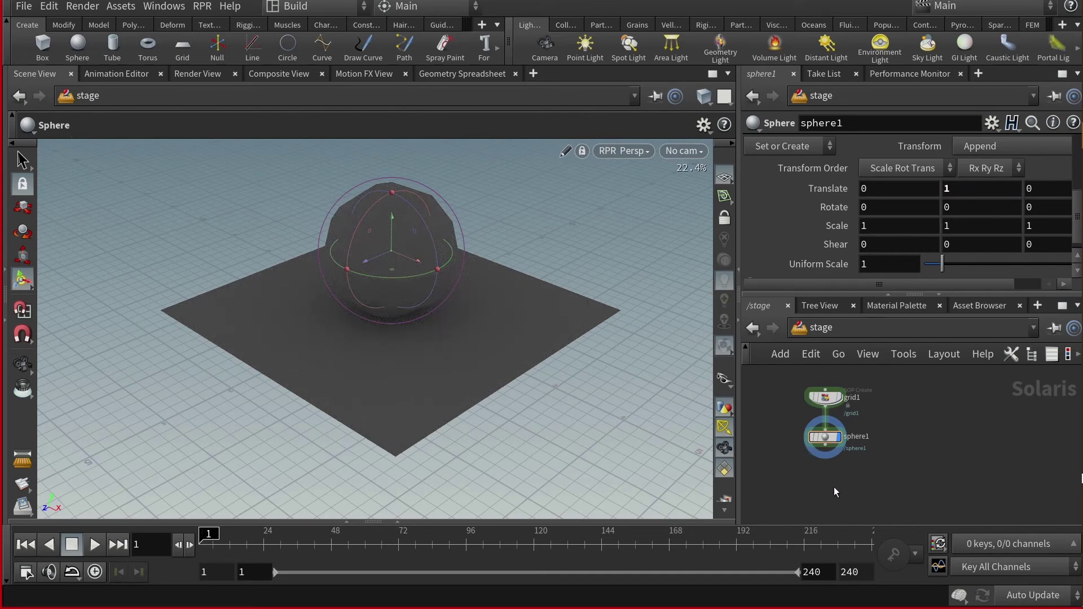
- Add light1 wired below sphere1 and raise it high above the sphere
{"action": "key", "text": "Tab"}
{"action": "type", "text": "ligh"}
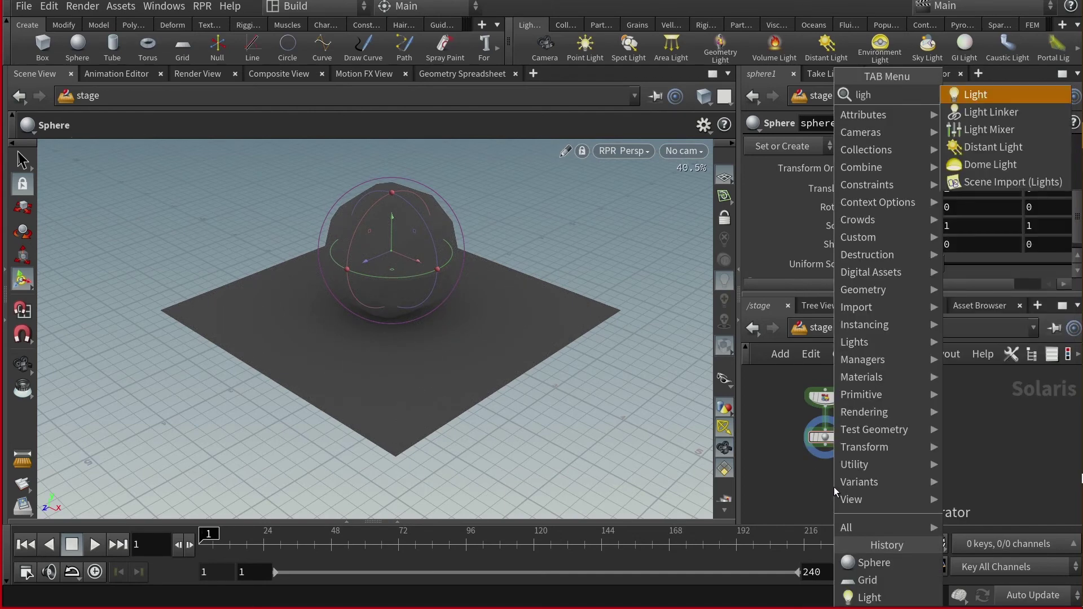
{"action": "key", "text": "Return"}
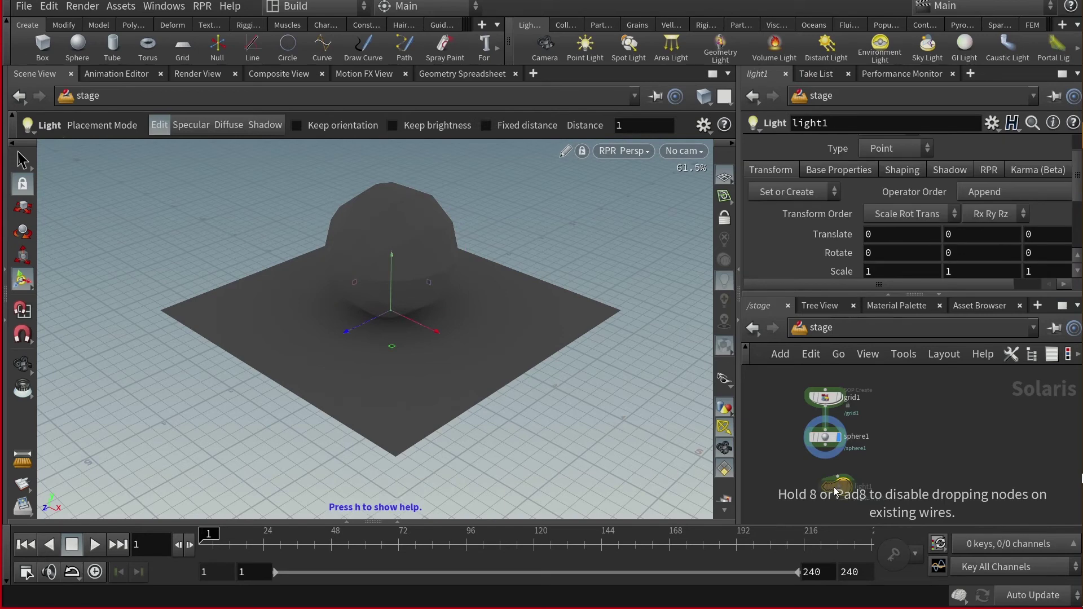
{"action": "left_click", "coordinate": [836, 488]}
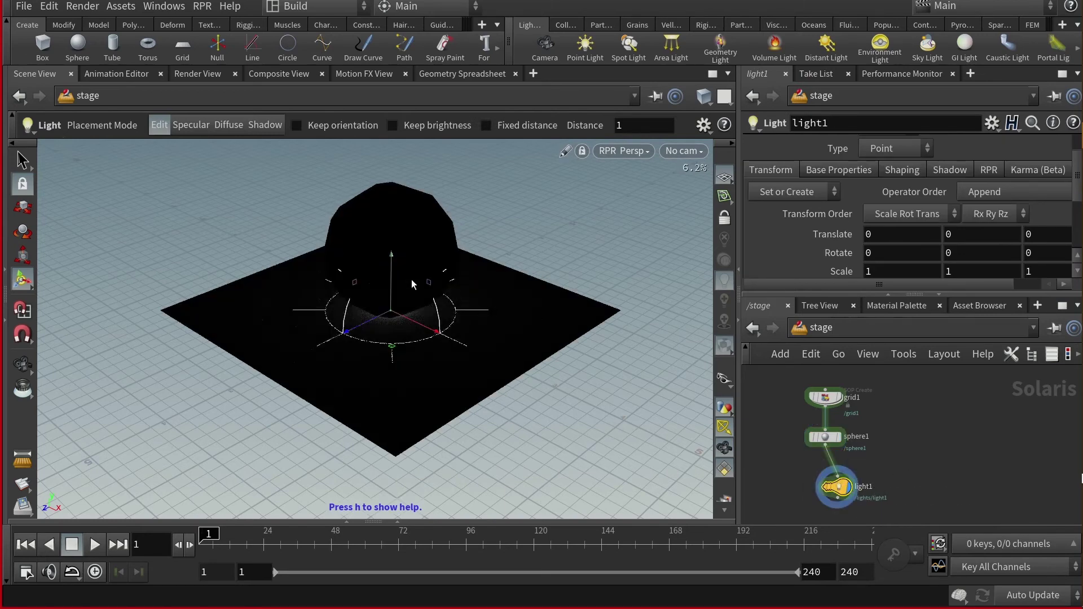
{"action": "left_click_drag", "start_coordinate": [393, 268], "coordinate": [399, 25]}
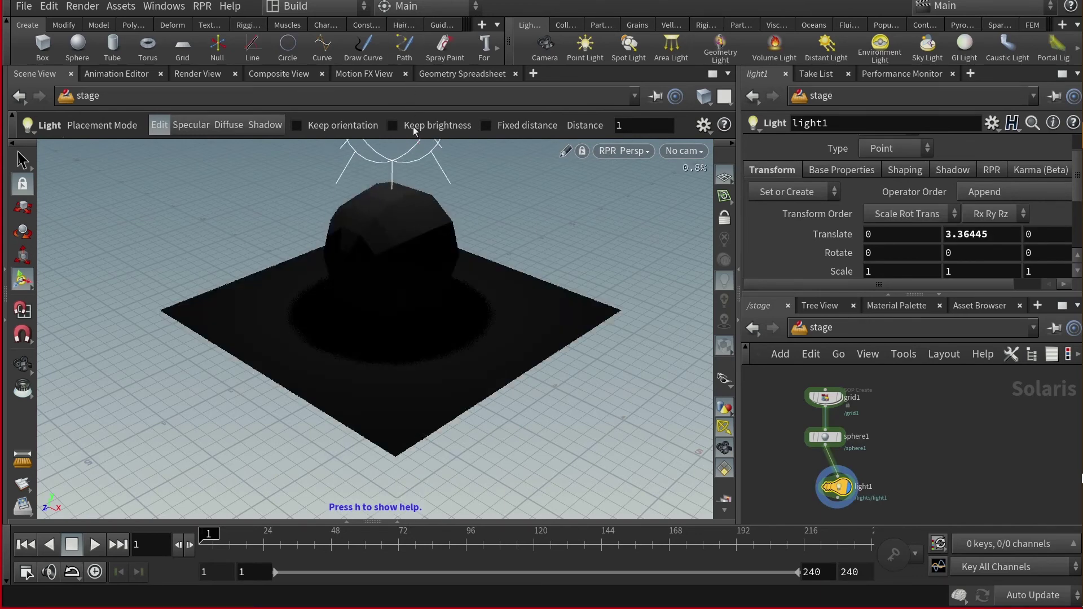
- Give the light intensity 5 and a cyan (00FFFF) colour
{"action": "left_click", "coordinate": [854, 171]}
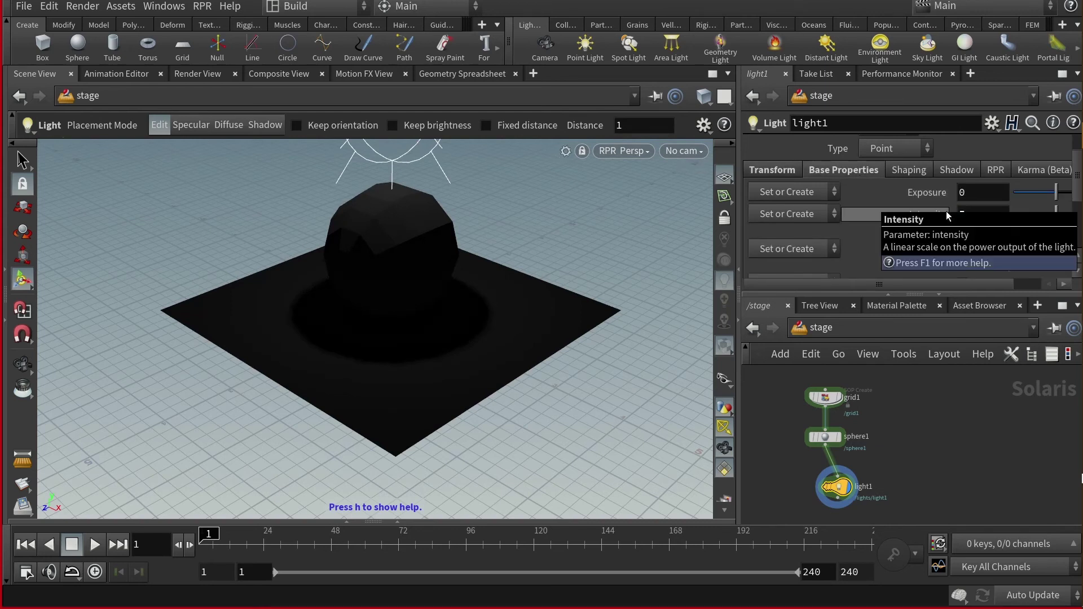
{"action": "key", "text": "Return"}
{"action": "left_click_drag", "start_coordinate": [828, 282], "coordinate": [901, 259]}
{"action": "left_click", "coordinate": [935, 249]}
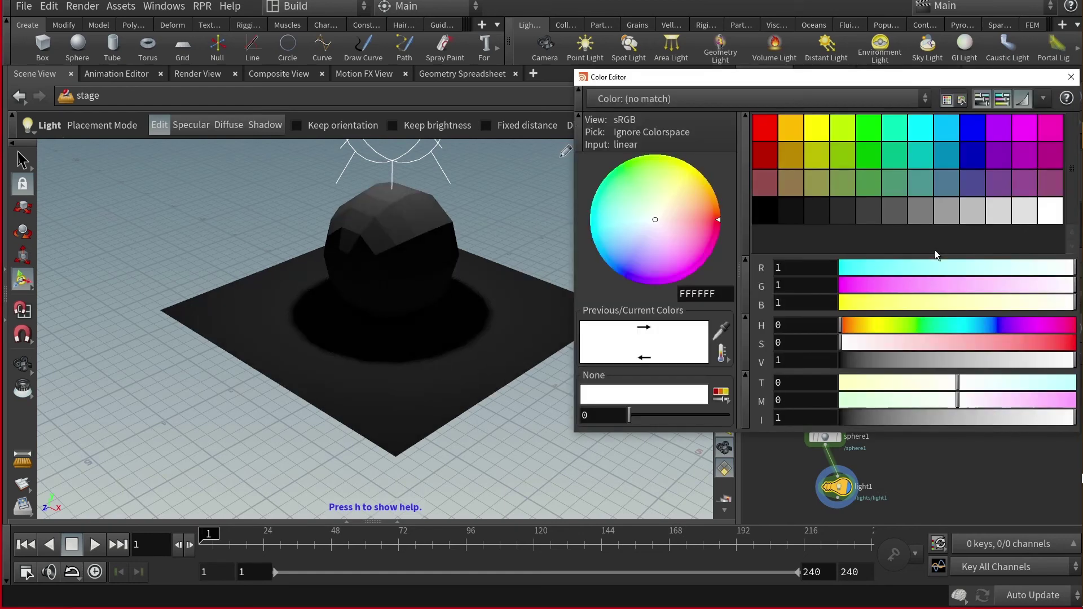
{"action": "left_click", "coordinate": [917, 138]}
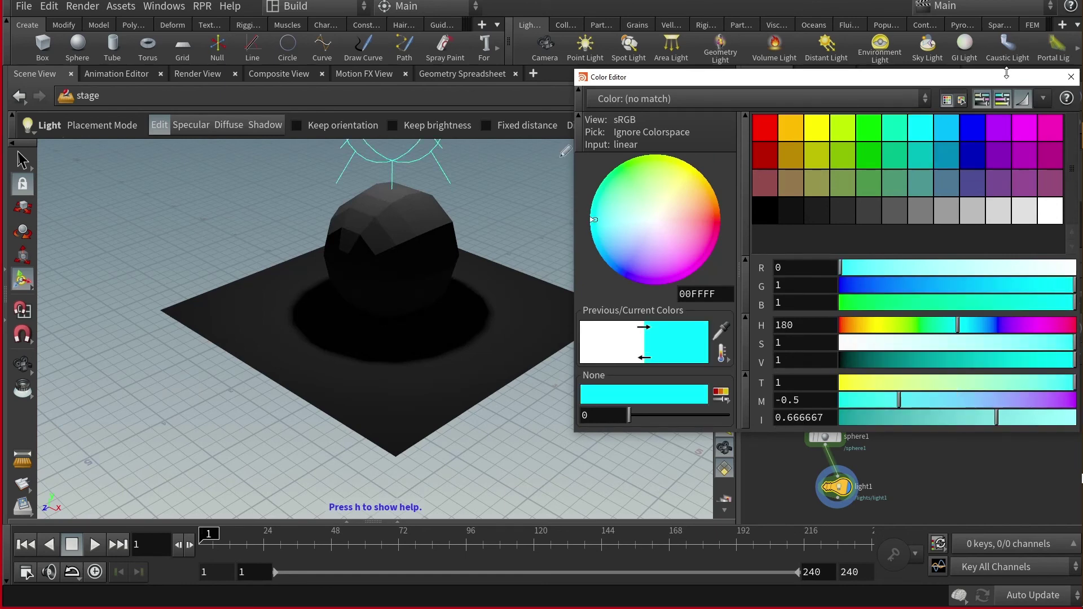
{"action": "left_click", "coordinate": [1070, 77]}
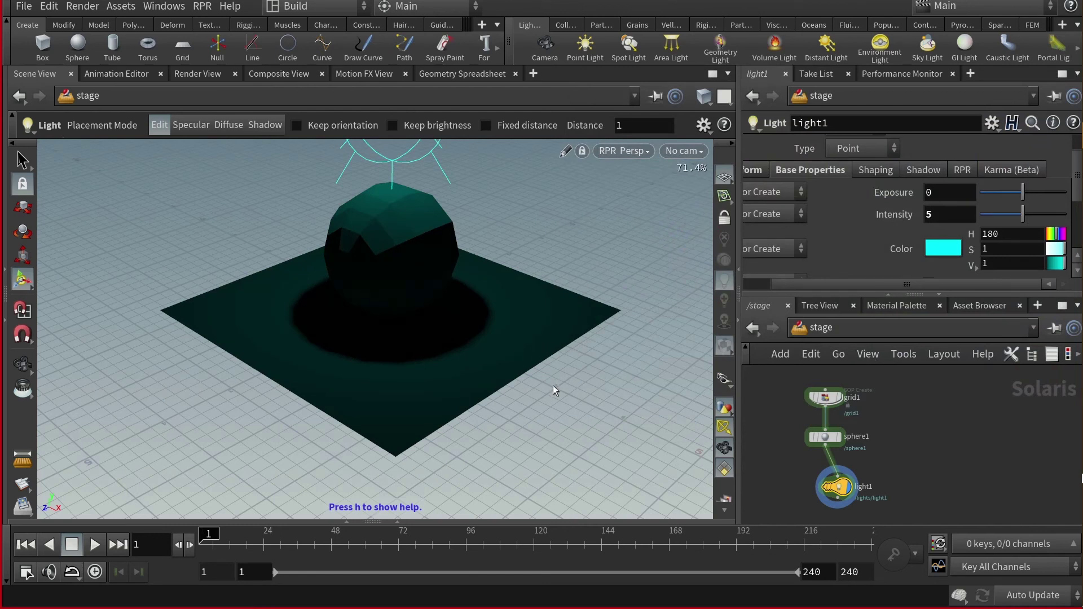
{"action": "key", "text": "Escape"}
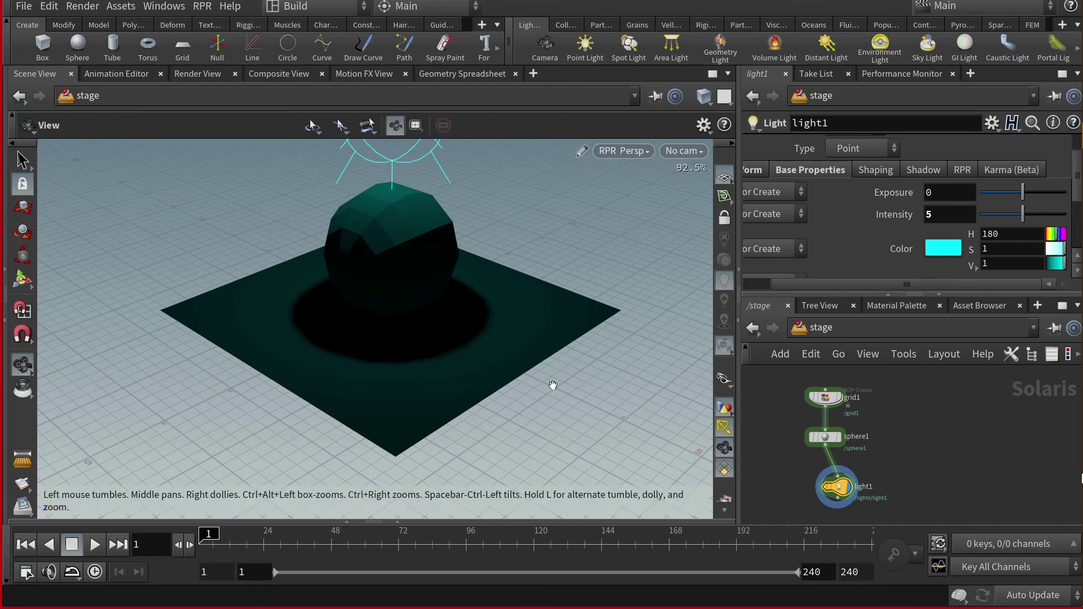
{"action": "key", "text": "Return"}
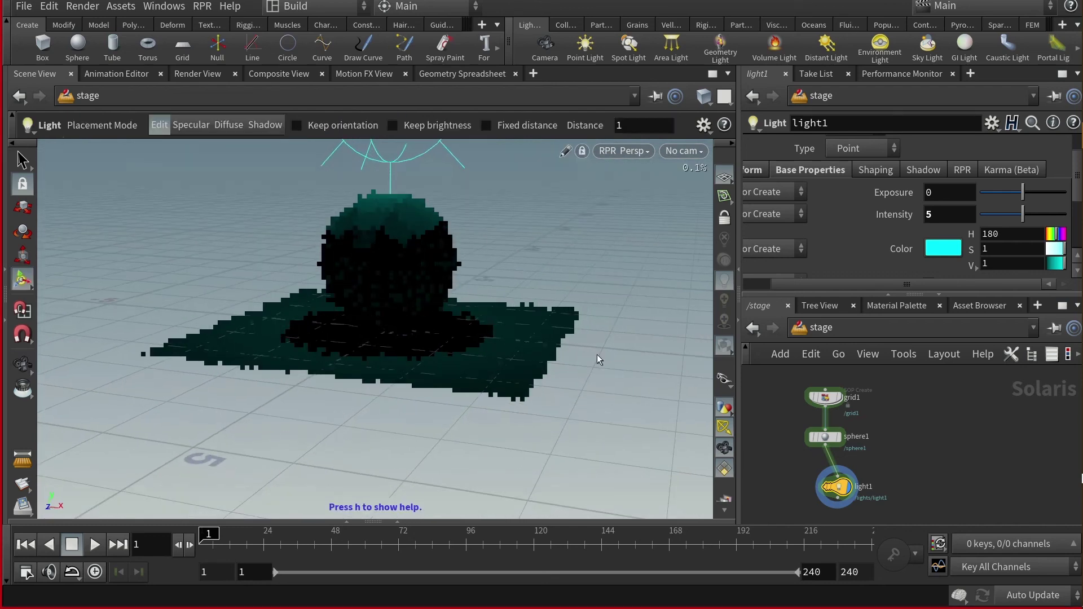